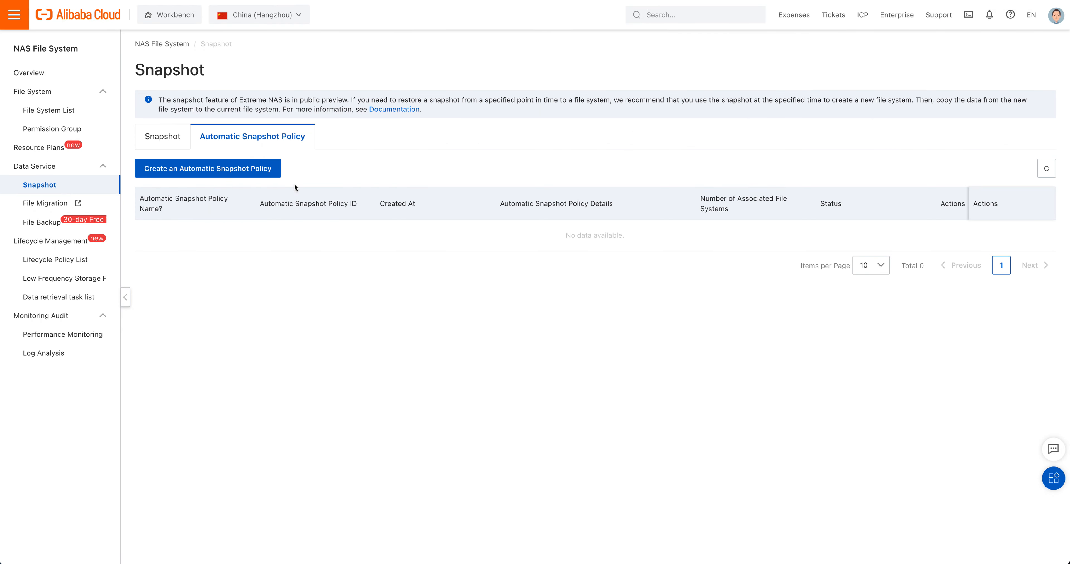
- View the File Backup service page and the lifecycle policy list
click(46, 224)
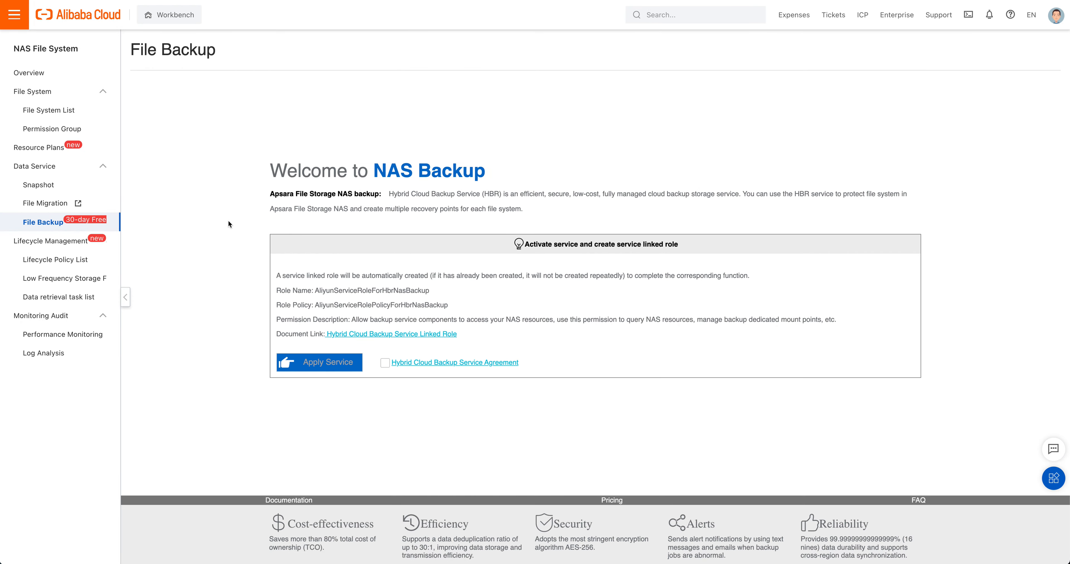
scroll(228, 220, down, 1)
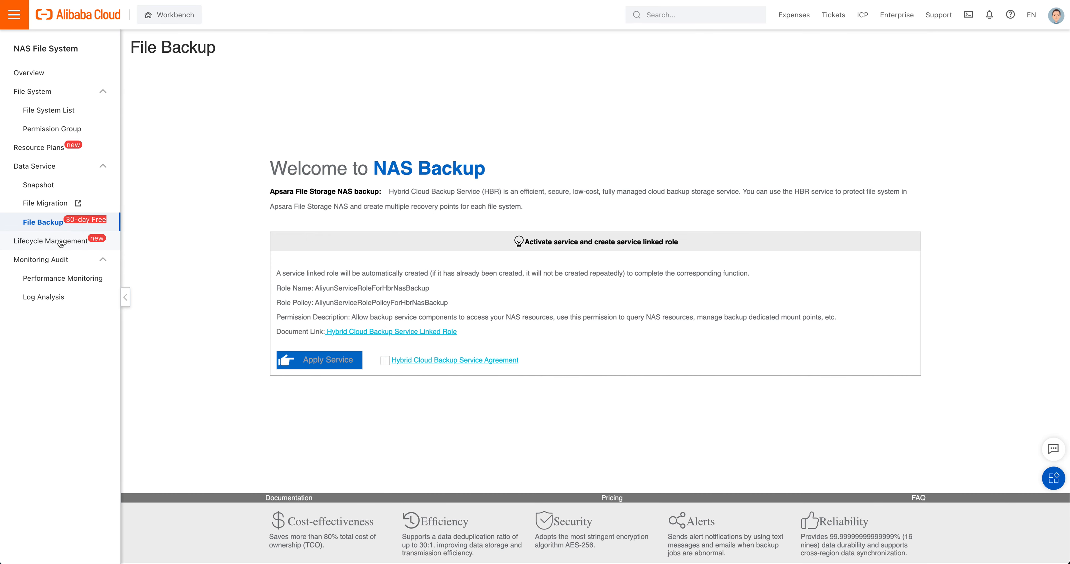
click(50, 262)
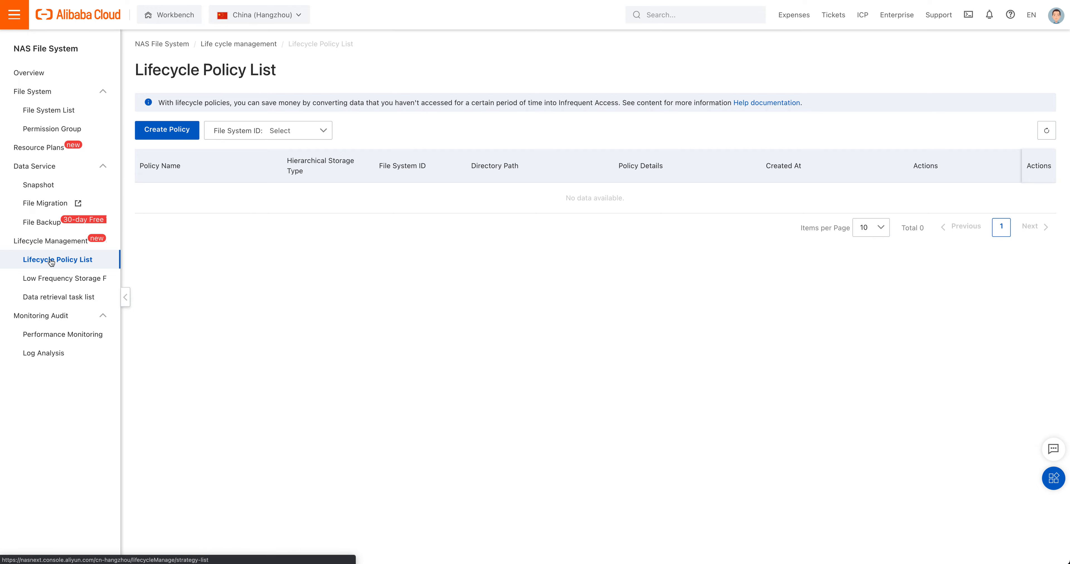
- Try to create a lifecycle management policy named test and choose a file system for it
click(166, 132)
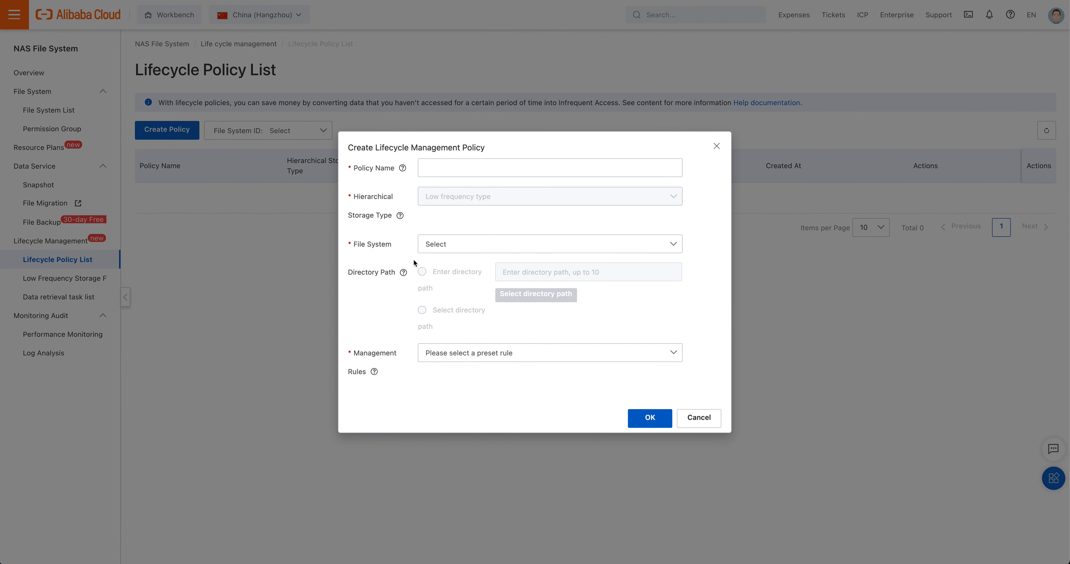
click(443, 170)
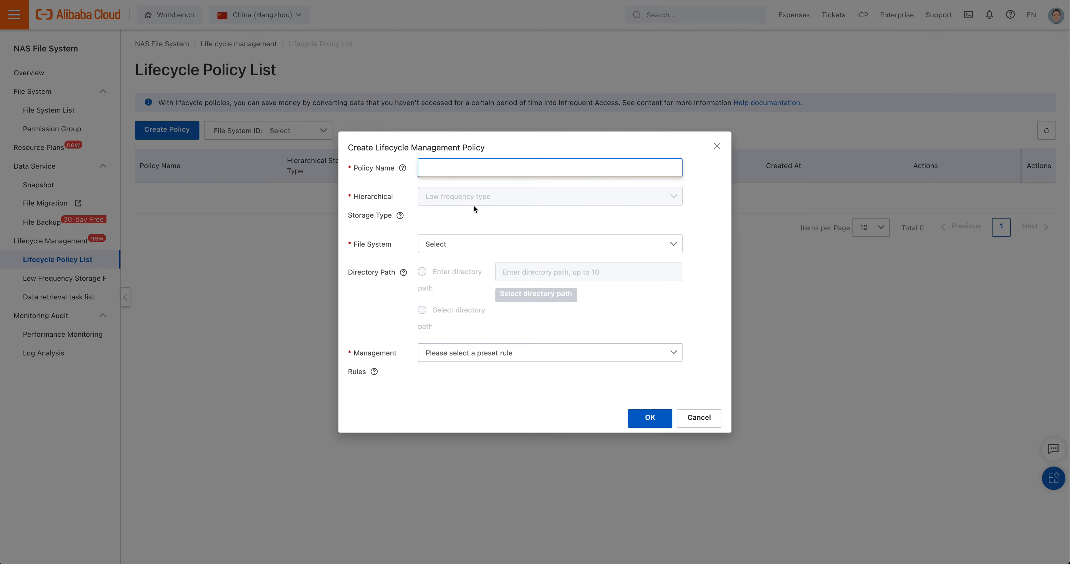
mouse_move(400, 216)
click(673, 246)
click(480, 160)
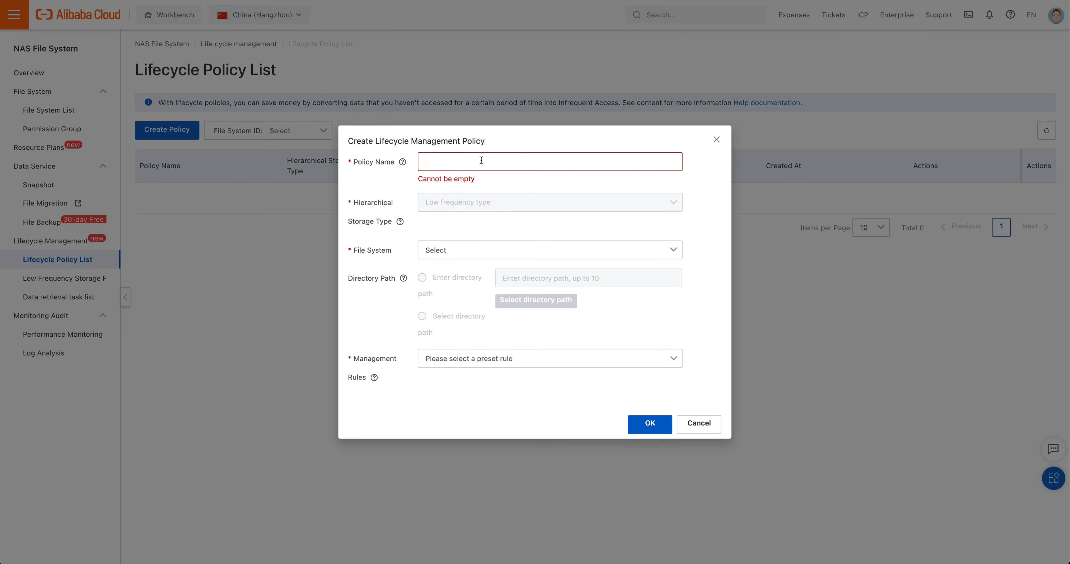
text(test)
click(518, 245)
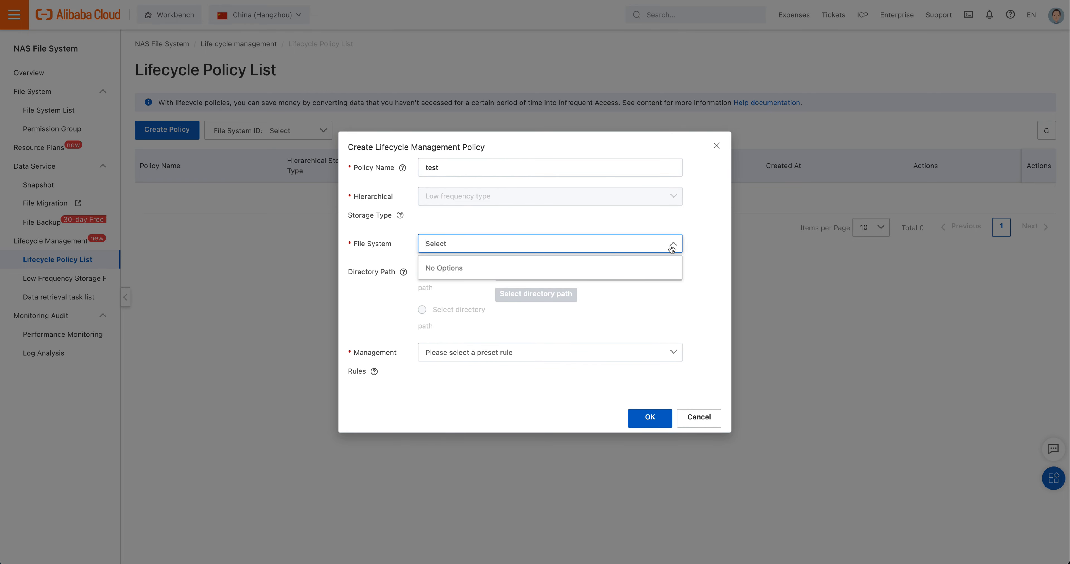
click(438, 271)
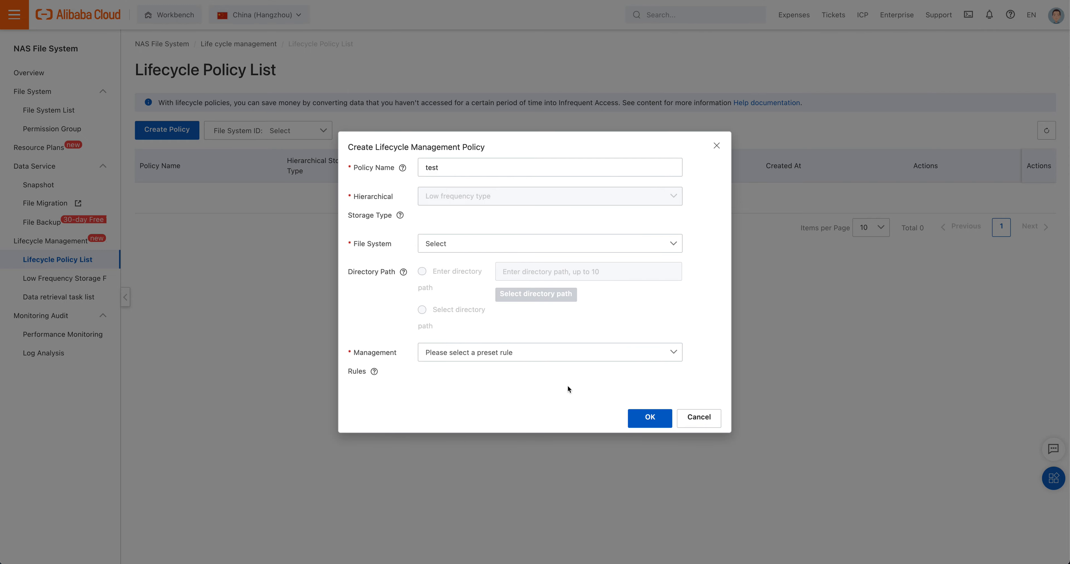
click(699, 417)
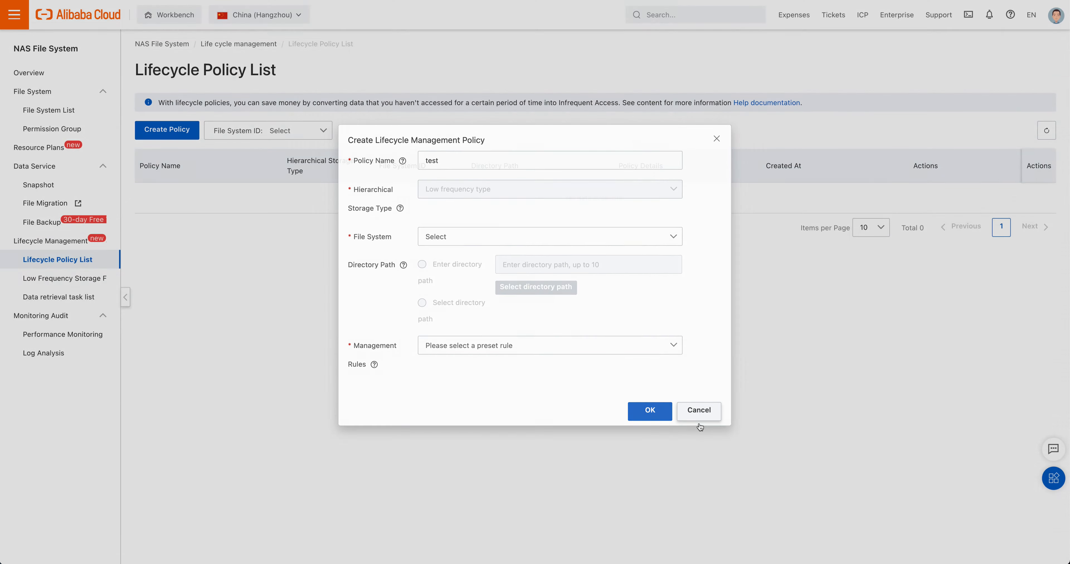
- View the low frequency storage file management page and its life cycle strategy list
click(68, 282)
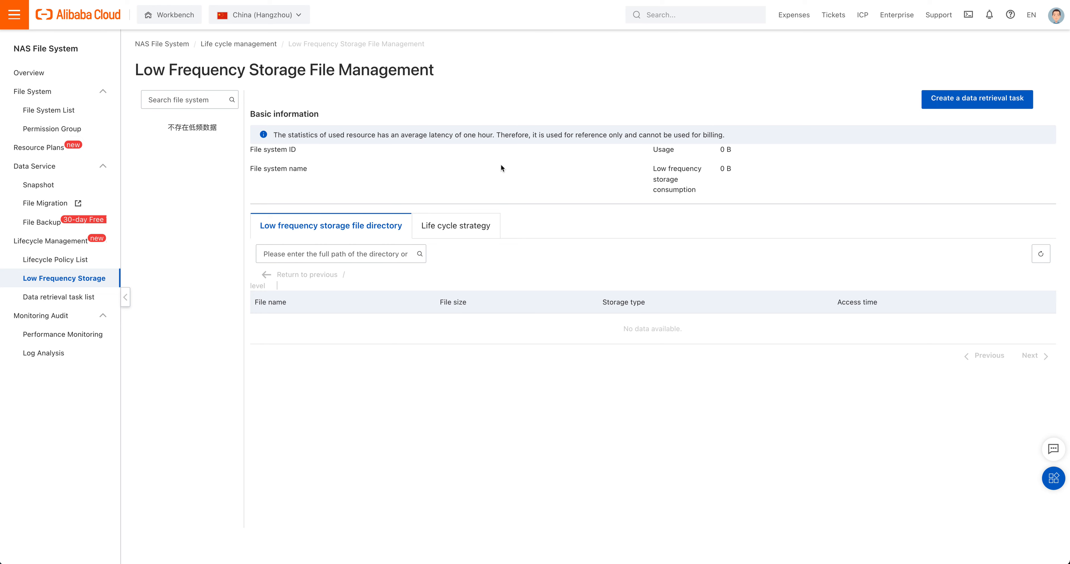
click(480, 229)
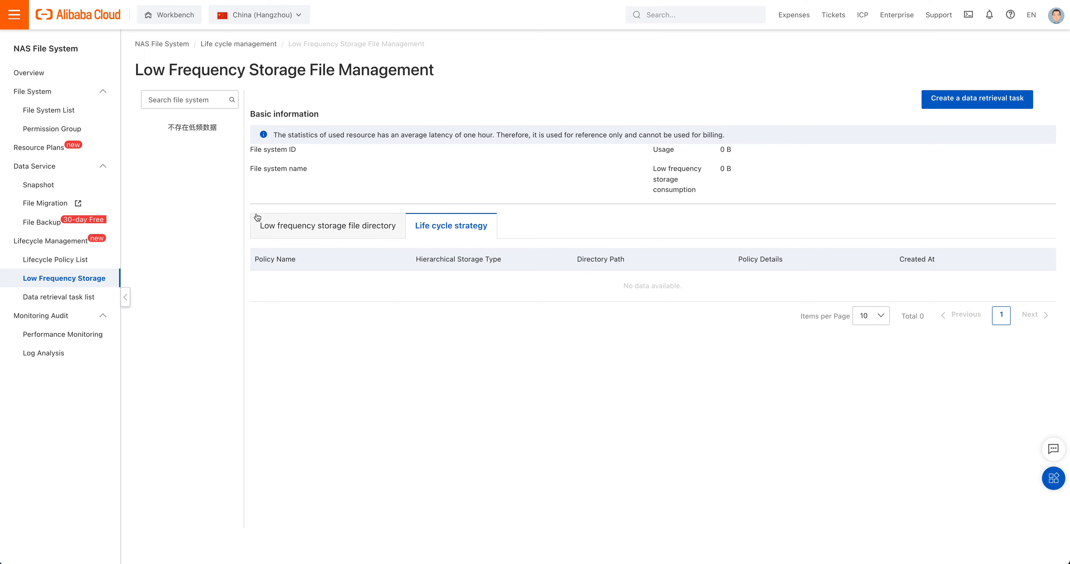
- Inspect the form for creating a data retrieval task and its file system choices, leaving it without creating anything
click(61, 298)
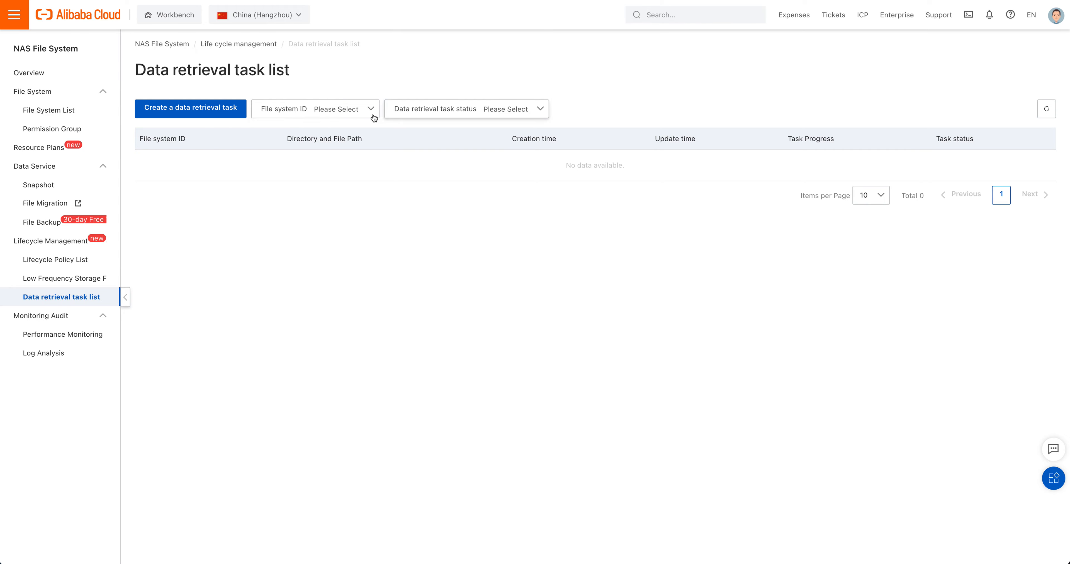
click(219, 108)
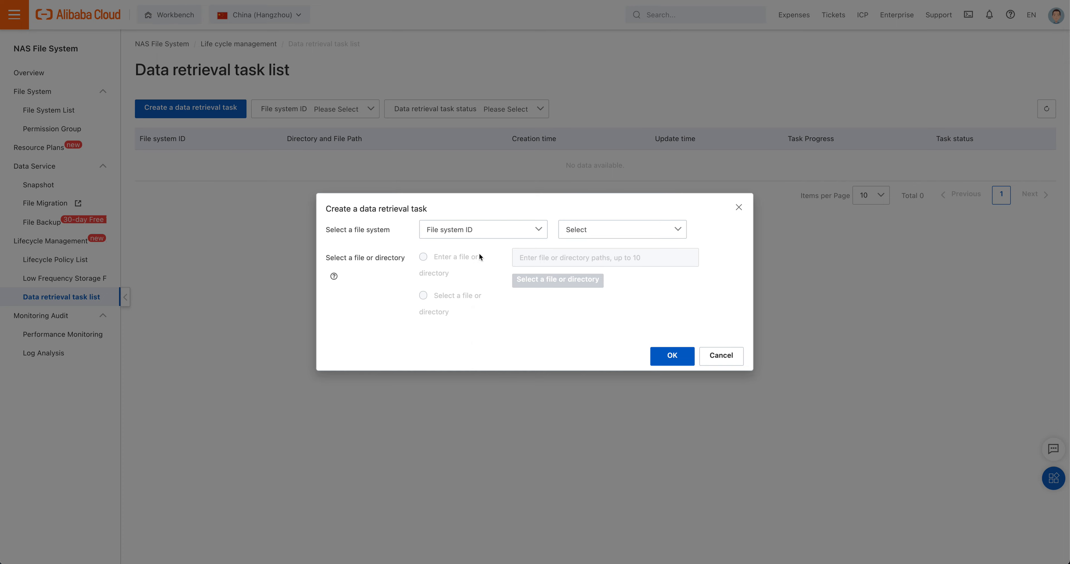
click(684, 232)
click(686, 231)
click(718, 355)
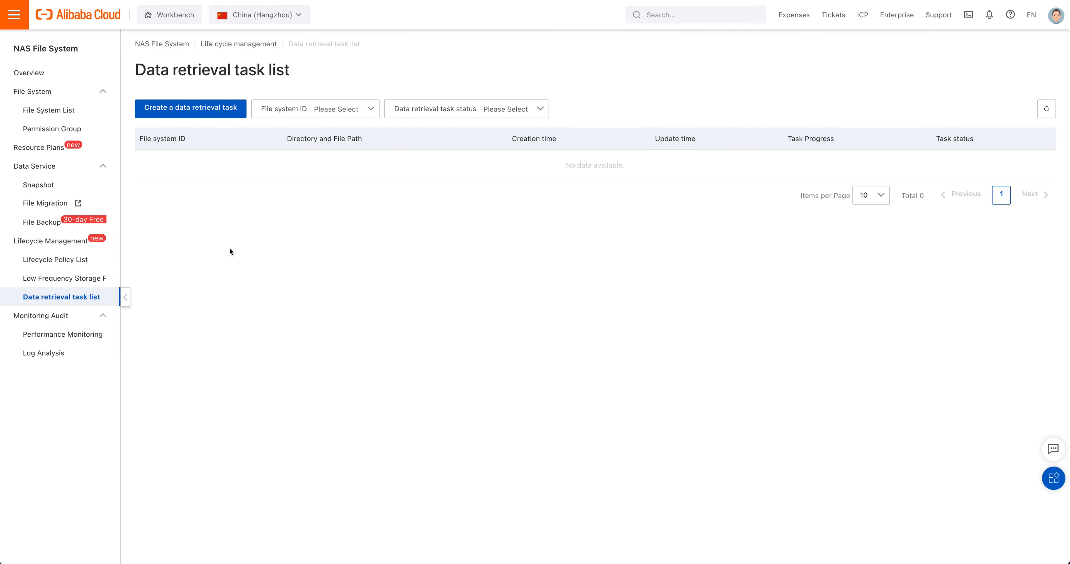
- View the NAS performance monitoring charts and the audit view of the log analysis
click(58, 337)
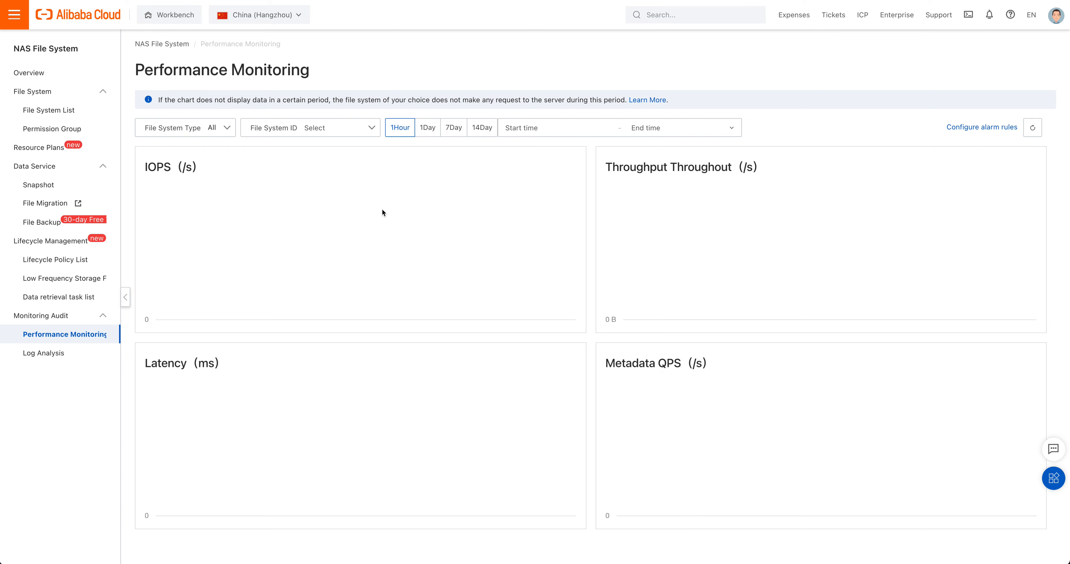
click(68, 360)
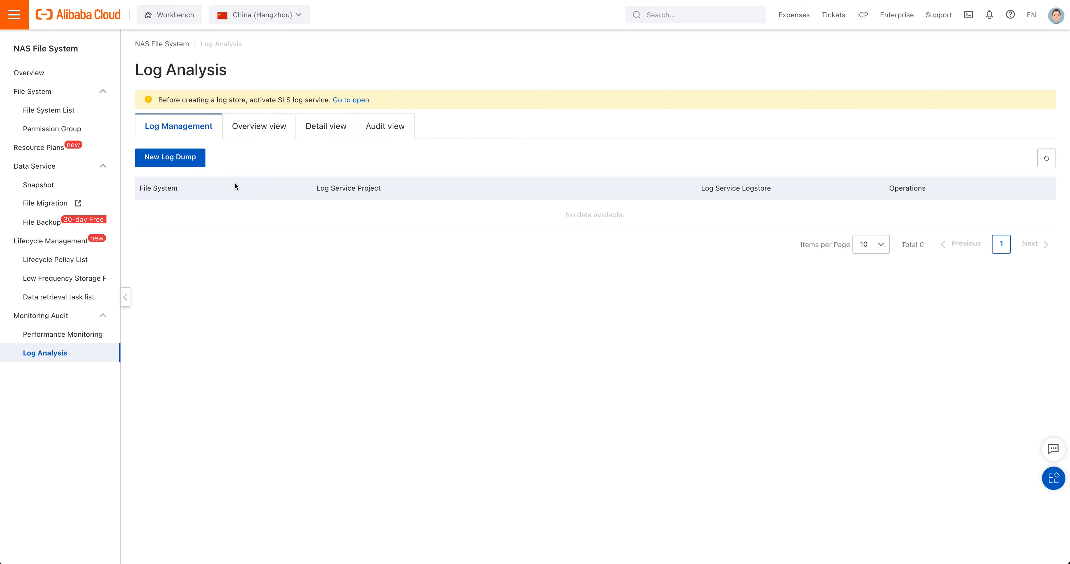
click(380, 129)
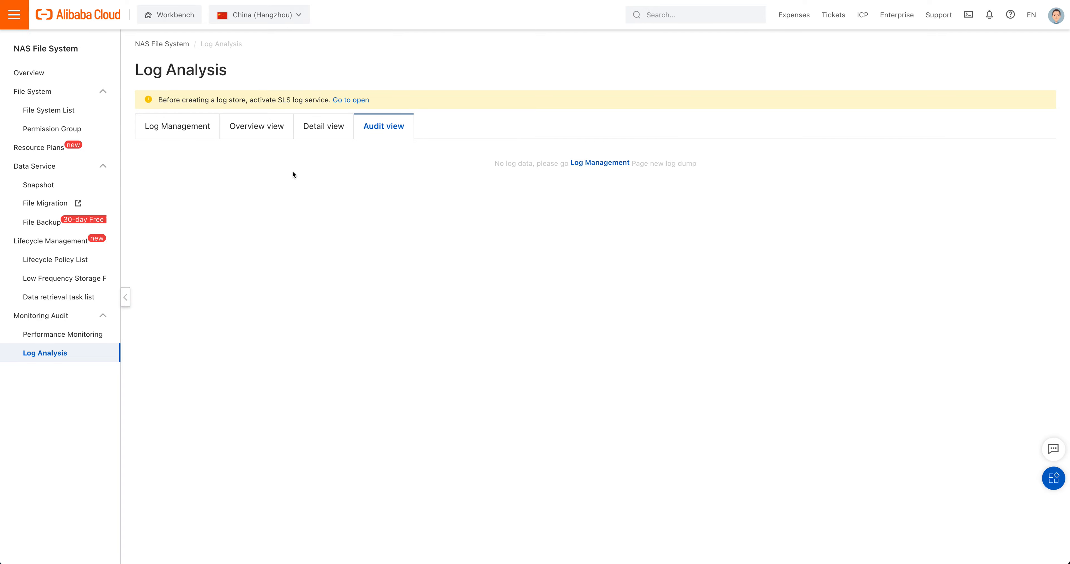
- Review the file system selection guide in the NAS overview and start creating a General Purpose NAS file system
click(29, 77)
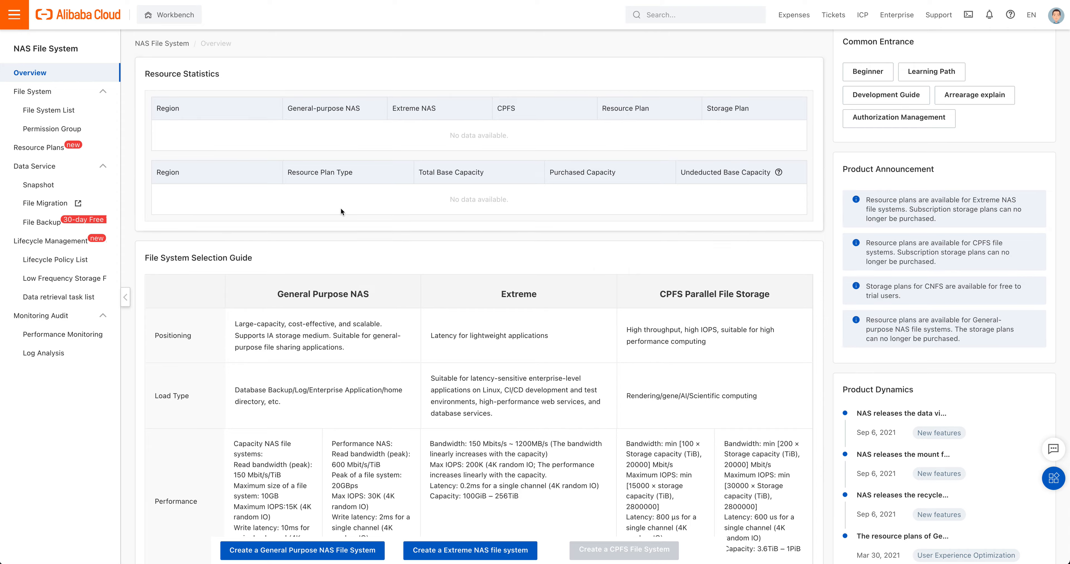
scroll(341, 208, down, 3)
scroll(341, 208, down, 2)
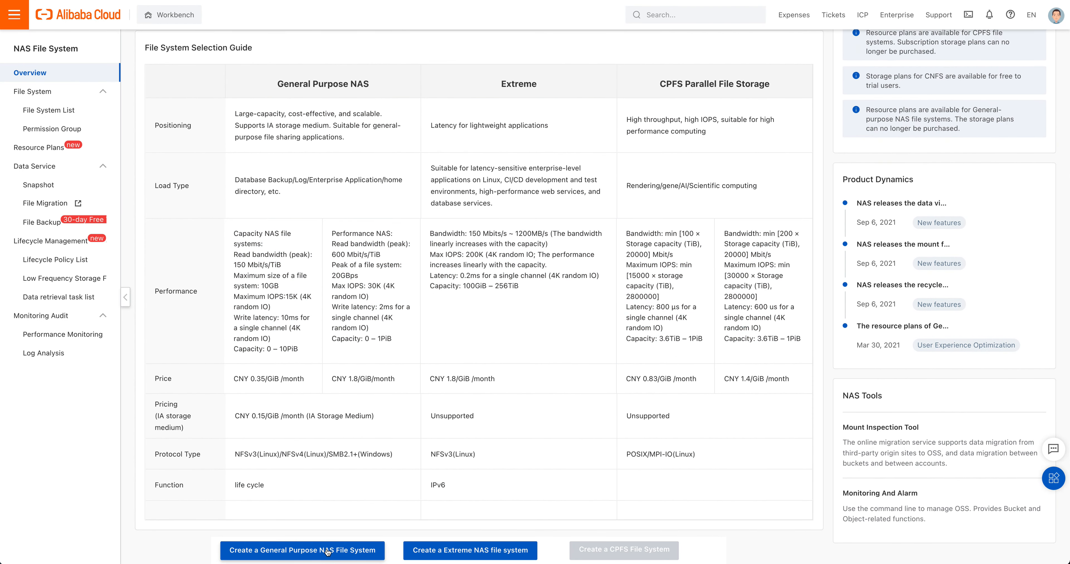
click(327, 551)
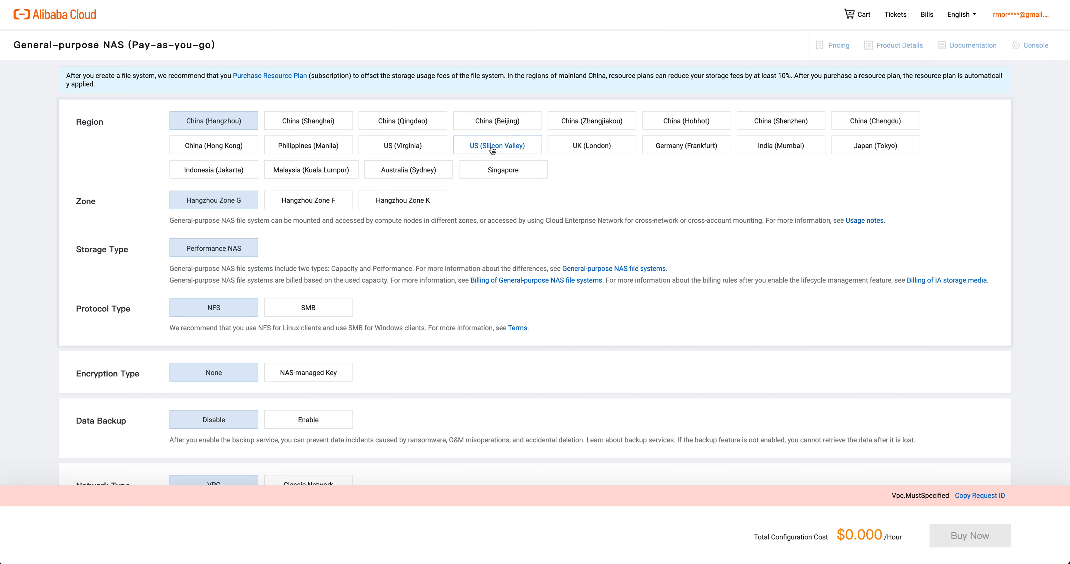
- Compare the zone and storage options of US (Virginia) and China (Hangzhou) Zone F, ending with US (Virginia) selected
click(391, 154)
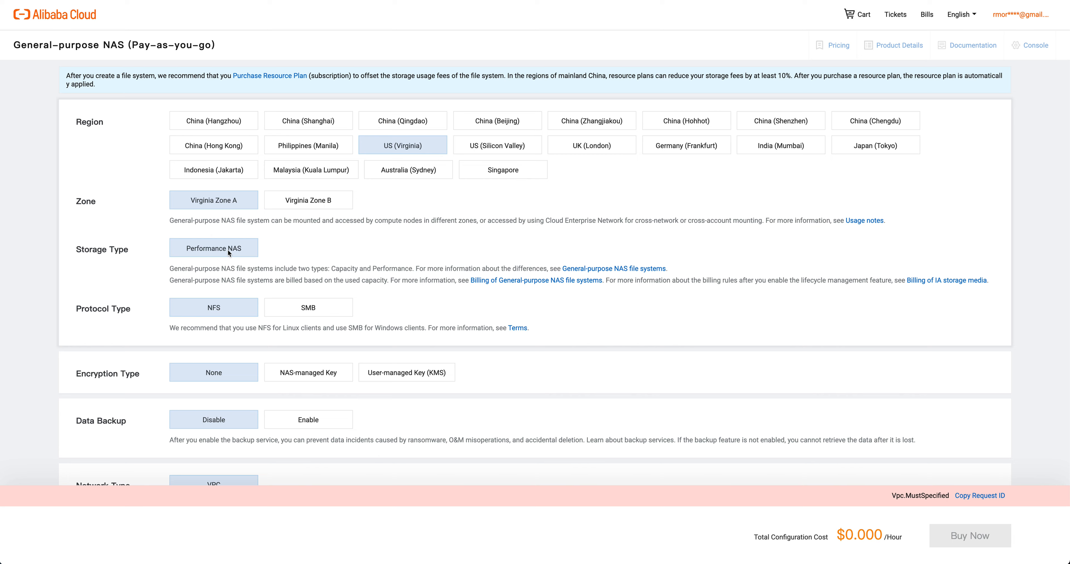
click(210, 122)
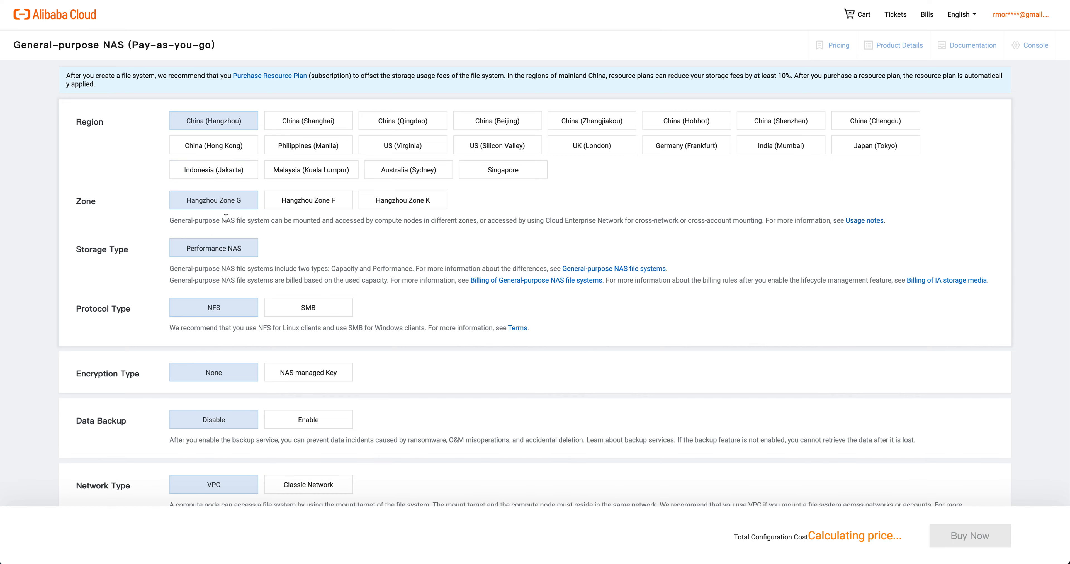
click(322, 201)
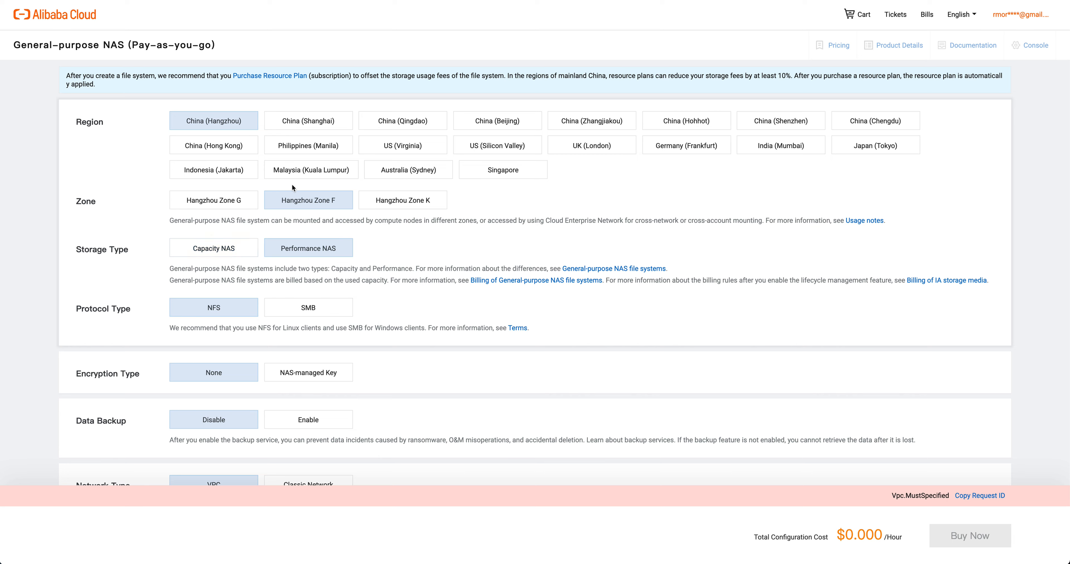
click(402, 145)
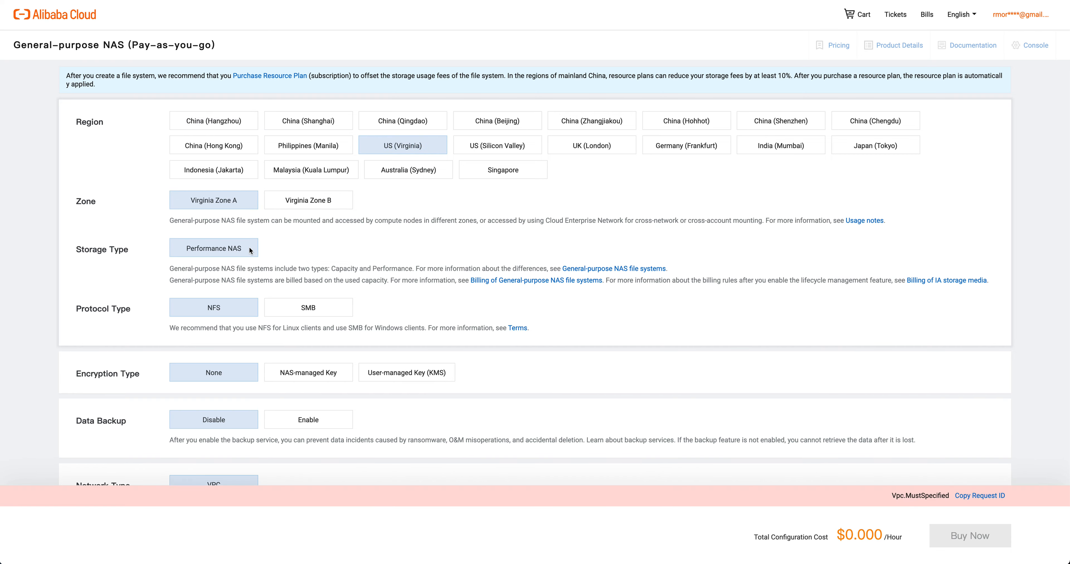
- Examine the protocol, encryption, data backup, network type, VPC and VSwitch options for a file system in US (Virginia)
scroll(251, 250, down, 3)
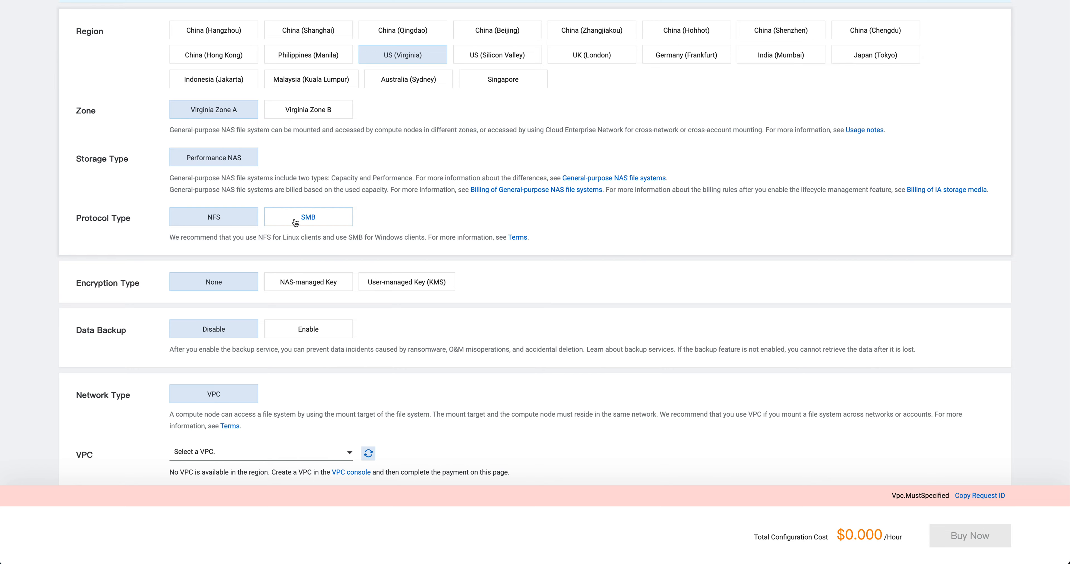
scroll(325, 220, down, 2)
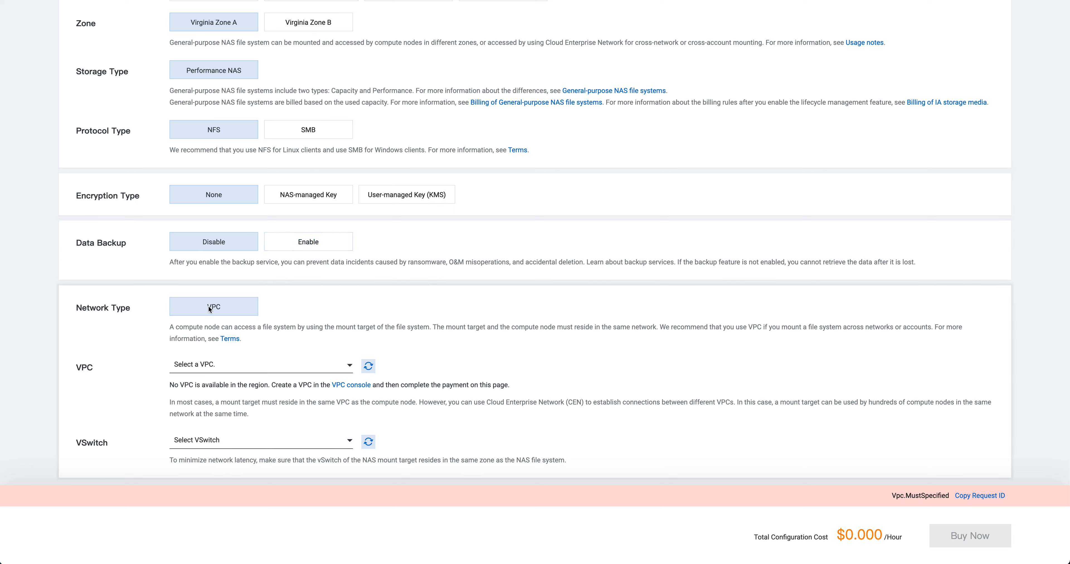
click(344, 367)
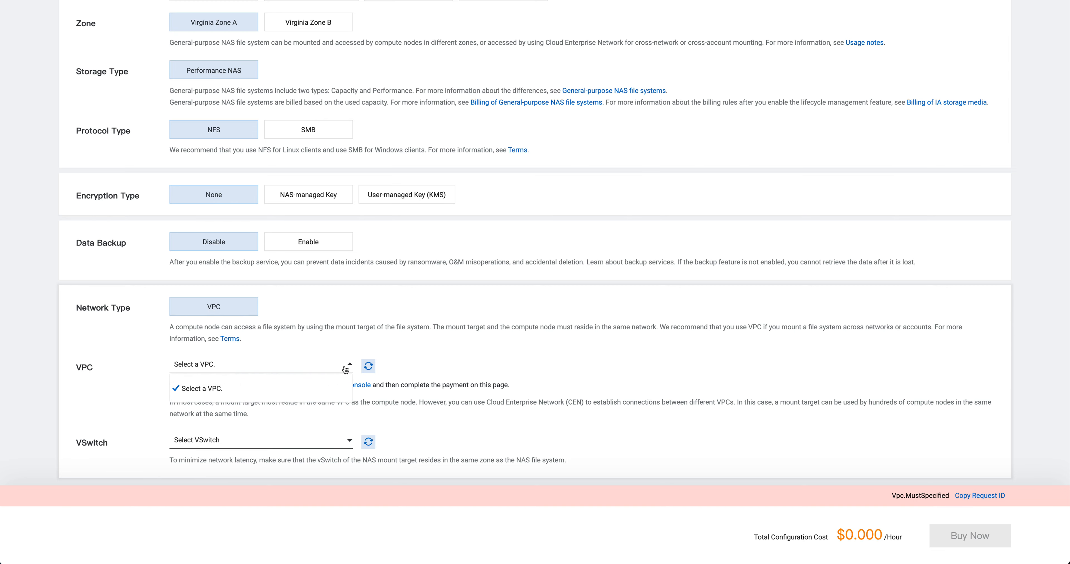
click(394, 347)
scroll(398, 345, down, 1)
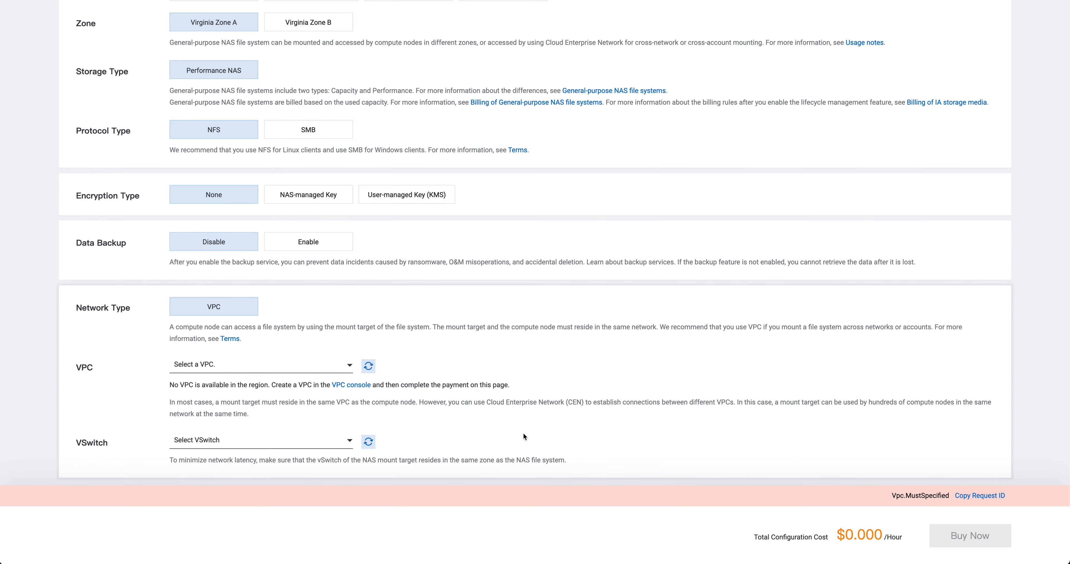
scroll(524, 436, up, 5)
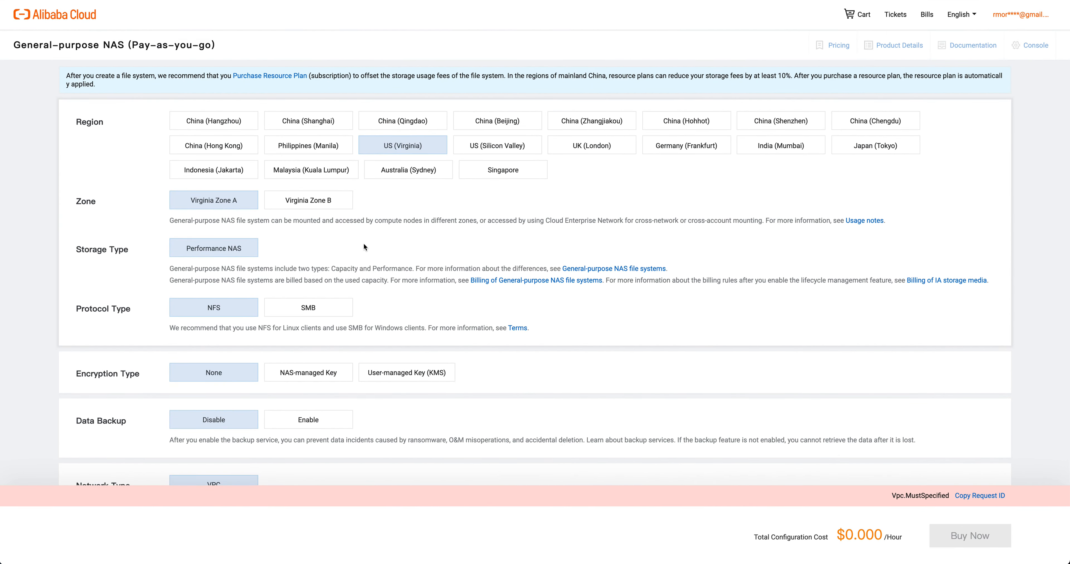
scroll(363, 244, down, 5)
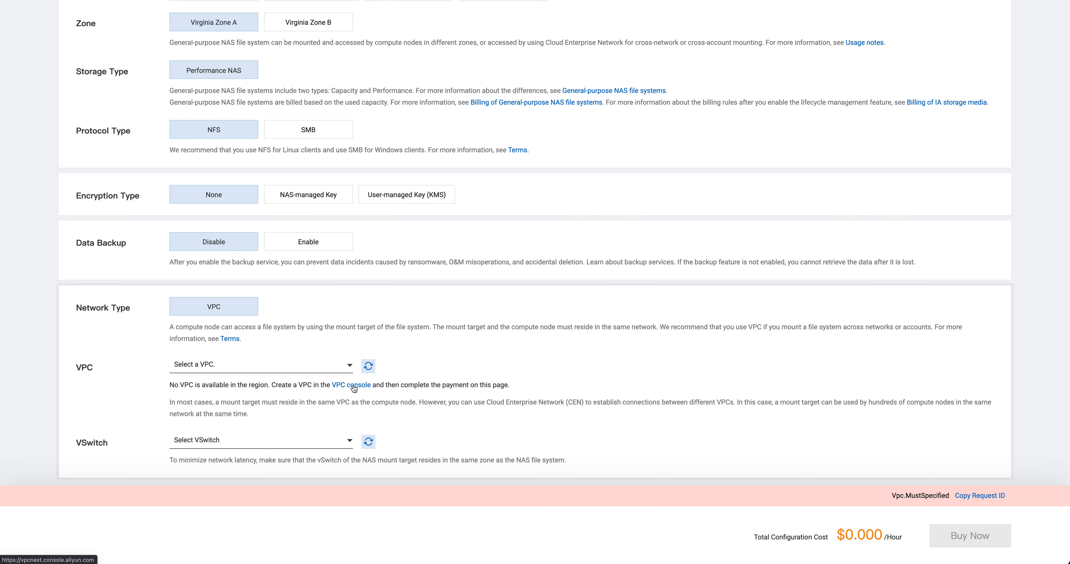
scroll(352, 386, up, 5)
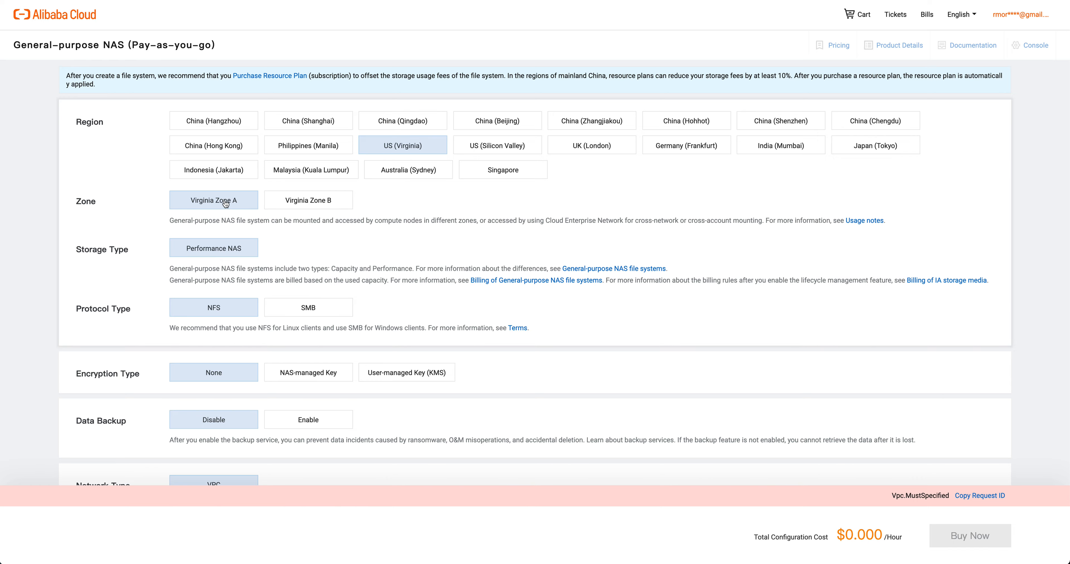
scroll(370, 373, down, 5)
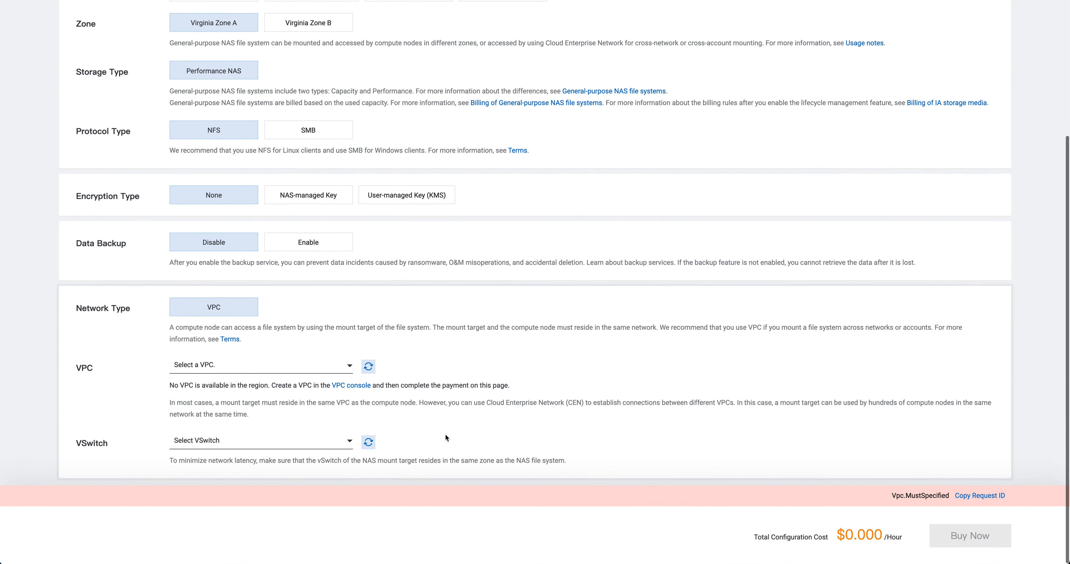
scroll(446, 433, up, 5)
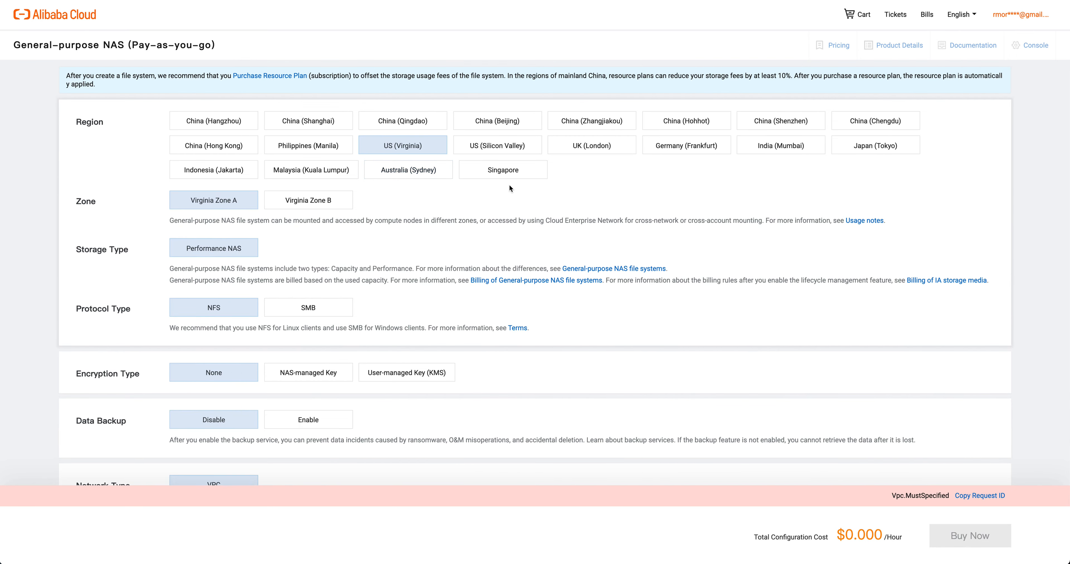
- Set the file system's region to Malaysia (Kuala Lumpur) and its storage type to Capacity NAS
click(312, 170)
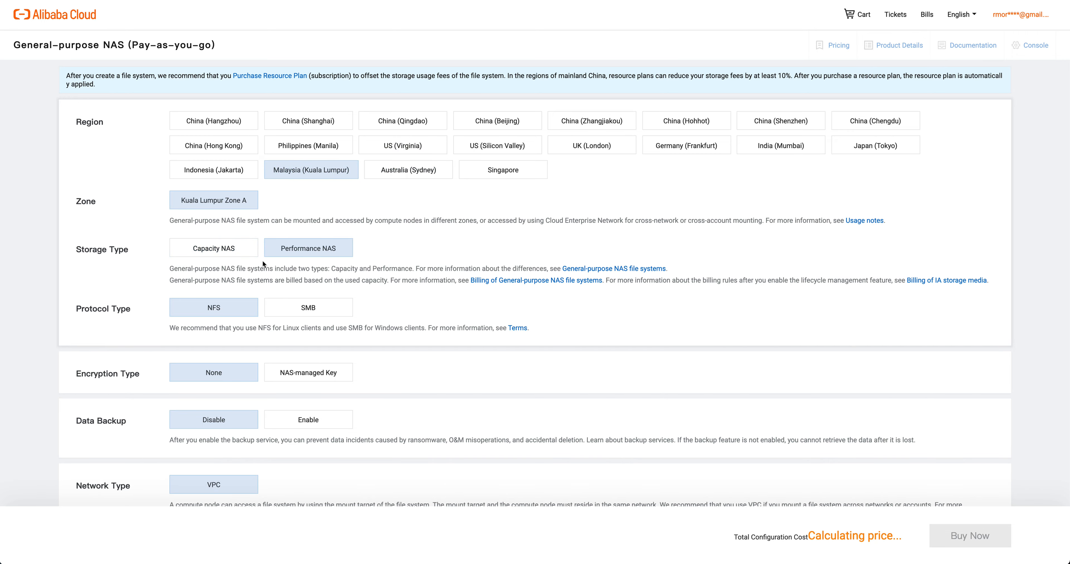
click(211, 259)
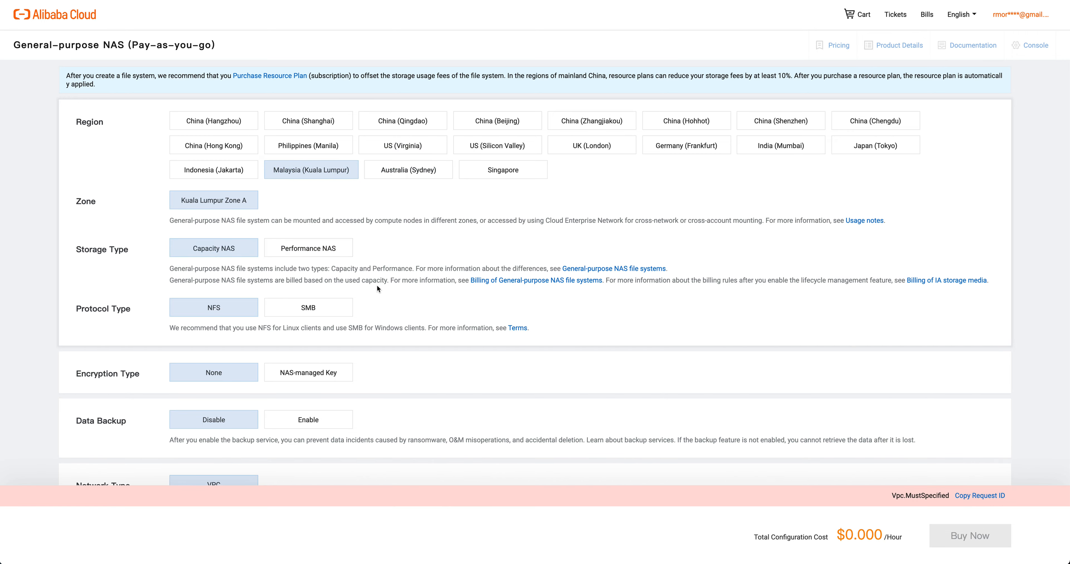
- Set the Kuala Lumpur file system's protocol type to SMB and its storage type to Performance NAS
scroll(377, 287, down, 5)
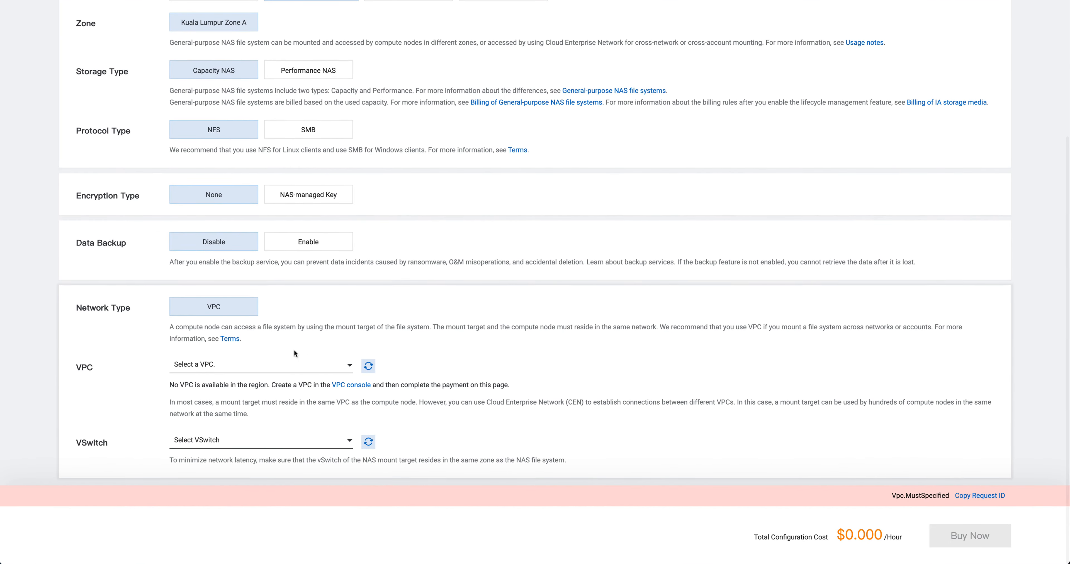
scroll(373, 373, up, 5)
scroll(374, 377, down, 1)
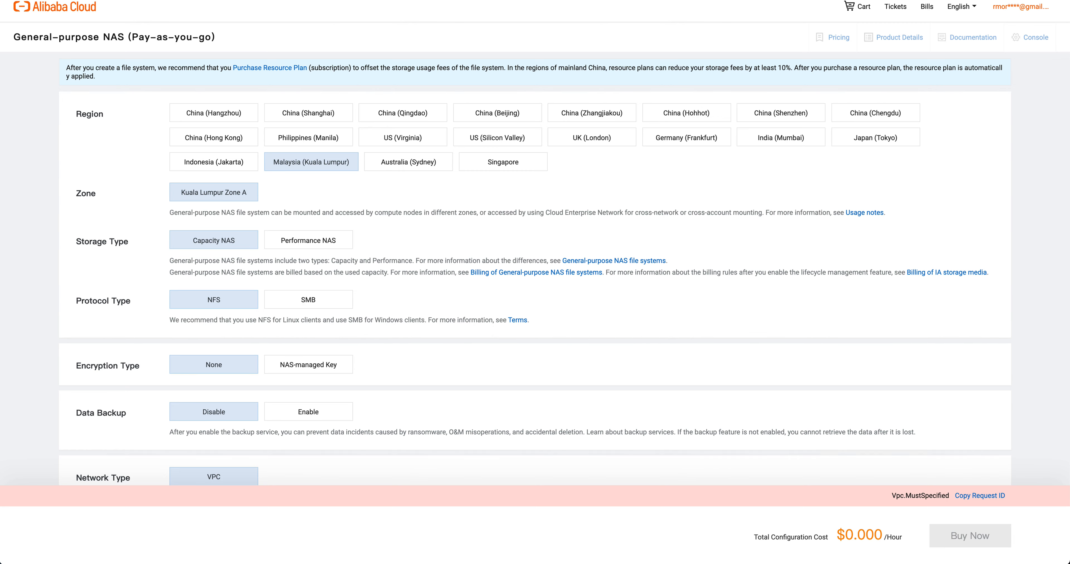
click(310, 300)
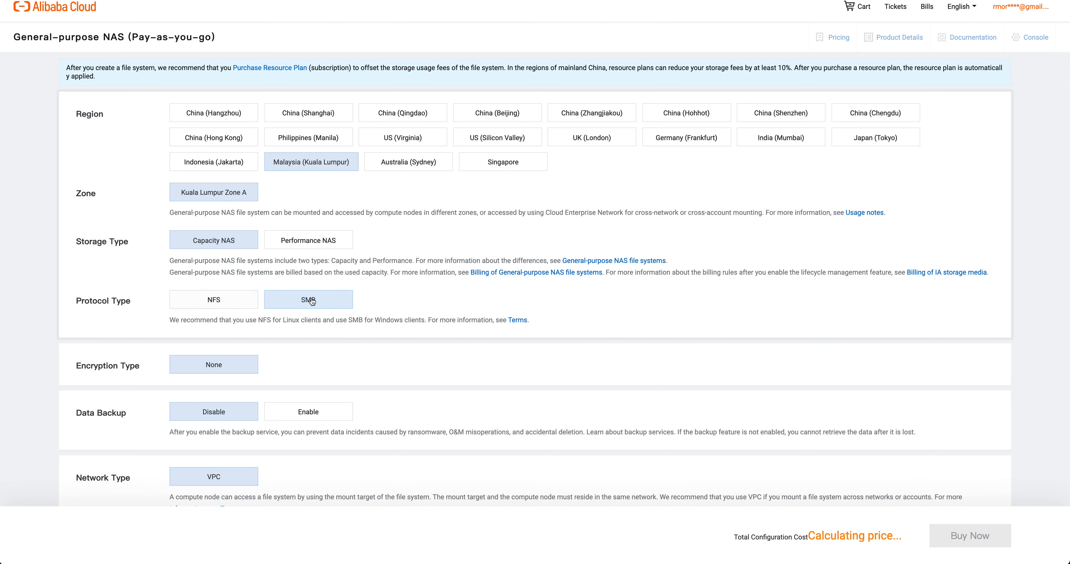
click(309, 242)
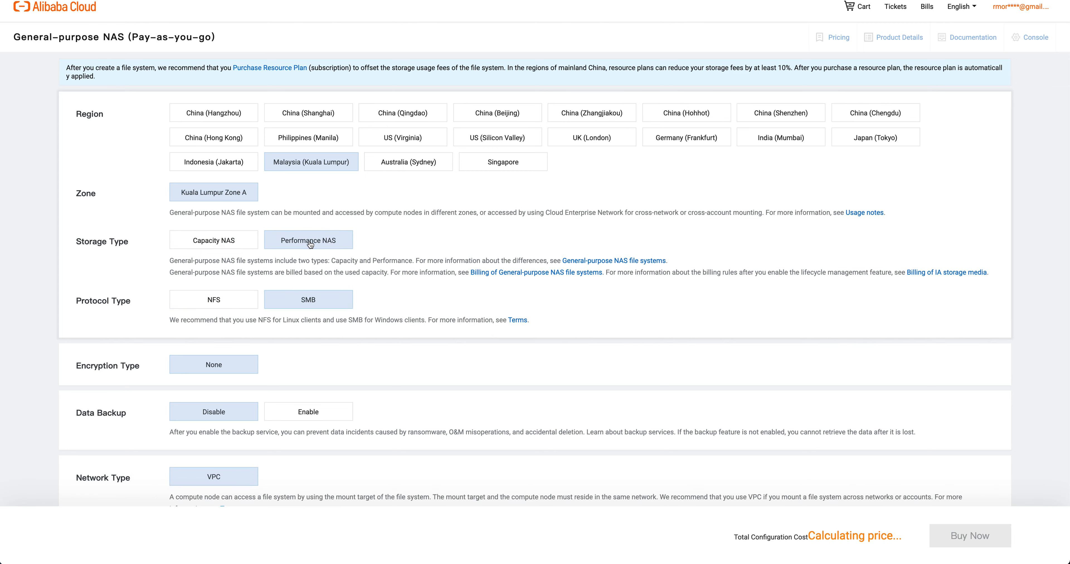
- Review the encryption, data backup, network type, VPC and VSwitch settings of the SMB Performance NAS configuration
scroll(309, 244, down, 4)
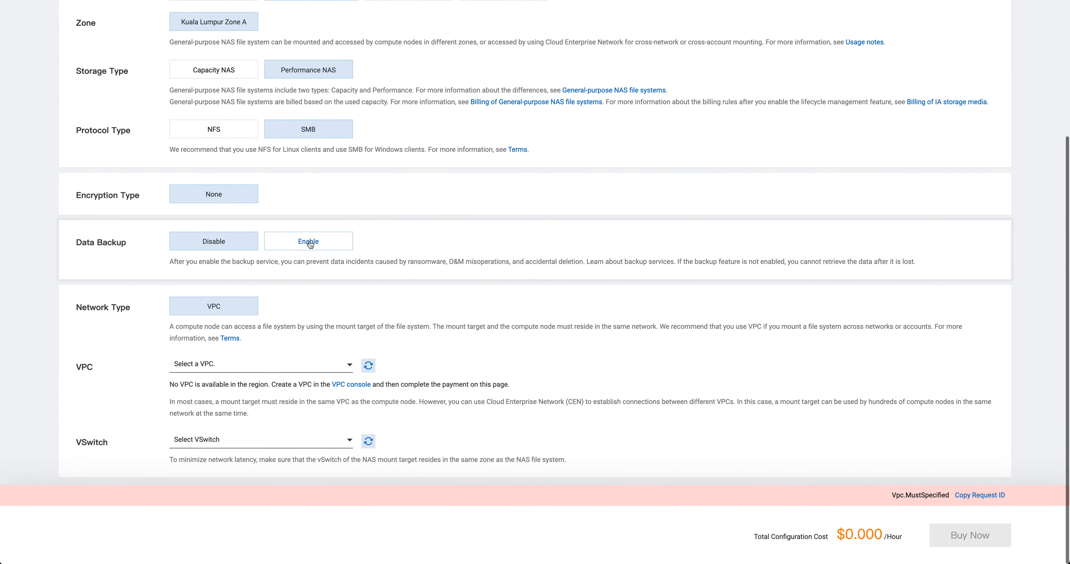
scroll(310, 244, up, 4)
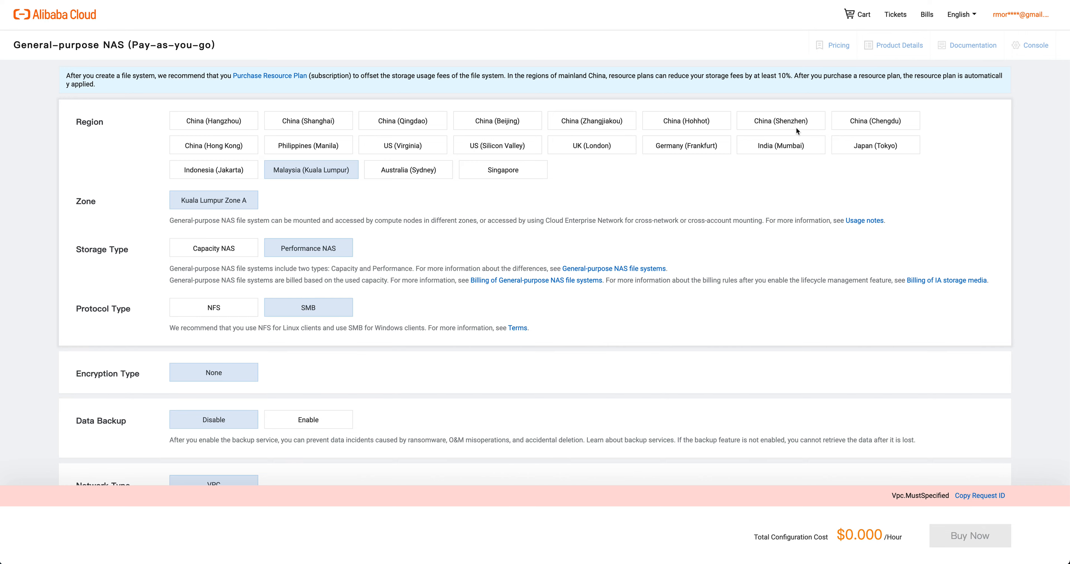
scroll(645, 254, down, 4)
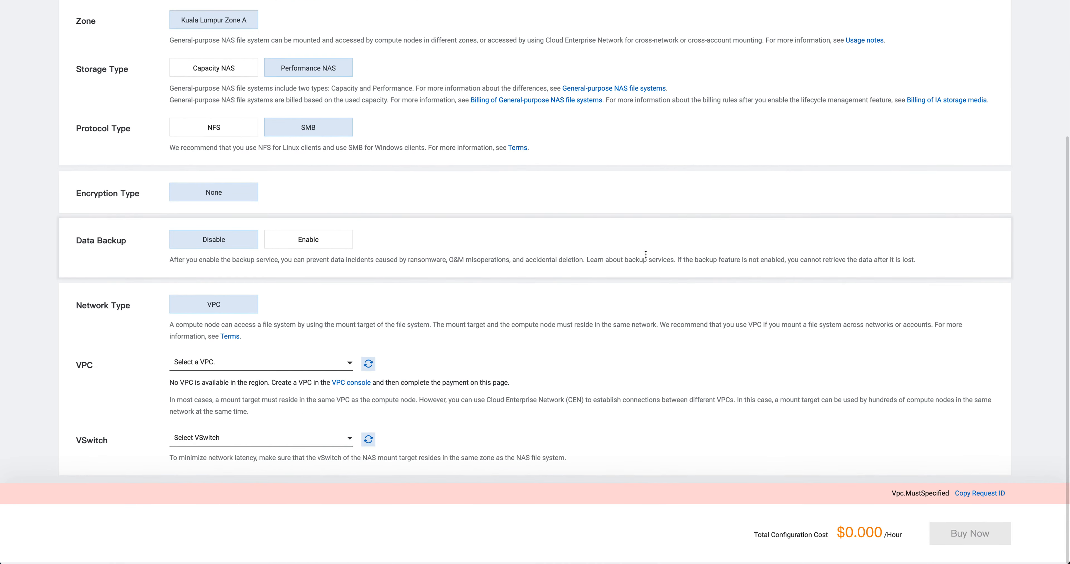
scroll(646, 254, up, 4)
scroll(646, 254, up, 1)
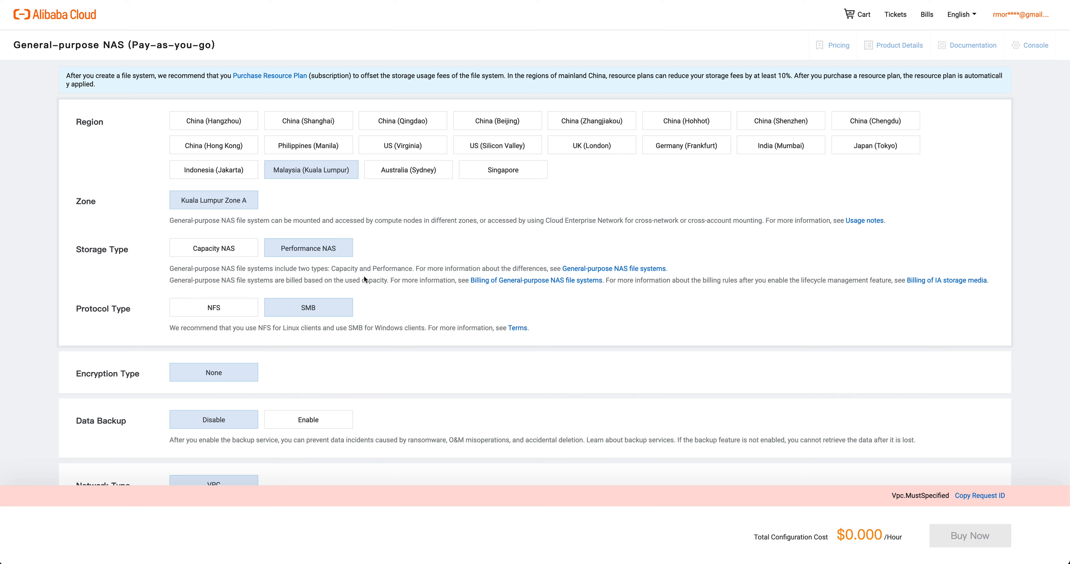
key(super+shift+5)
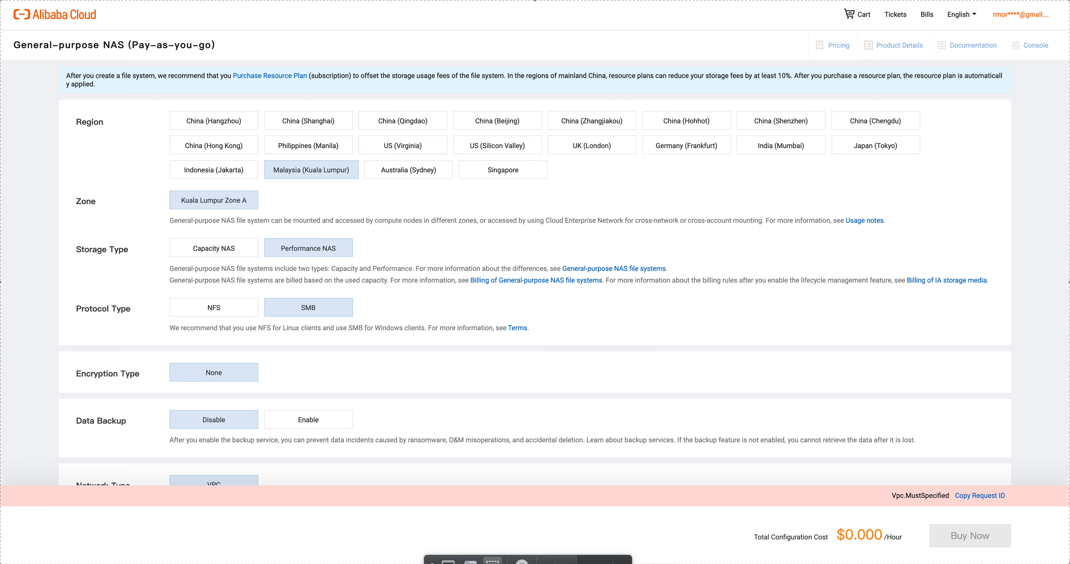
click(604, 561)
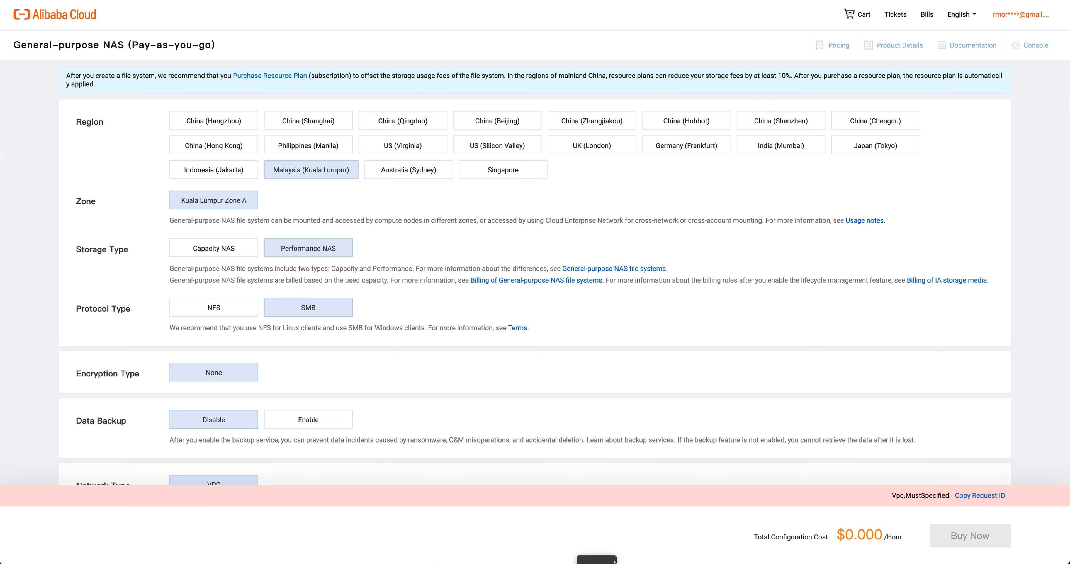